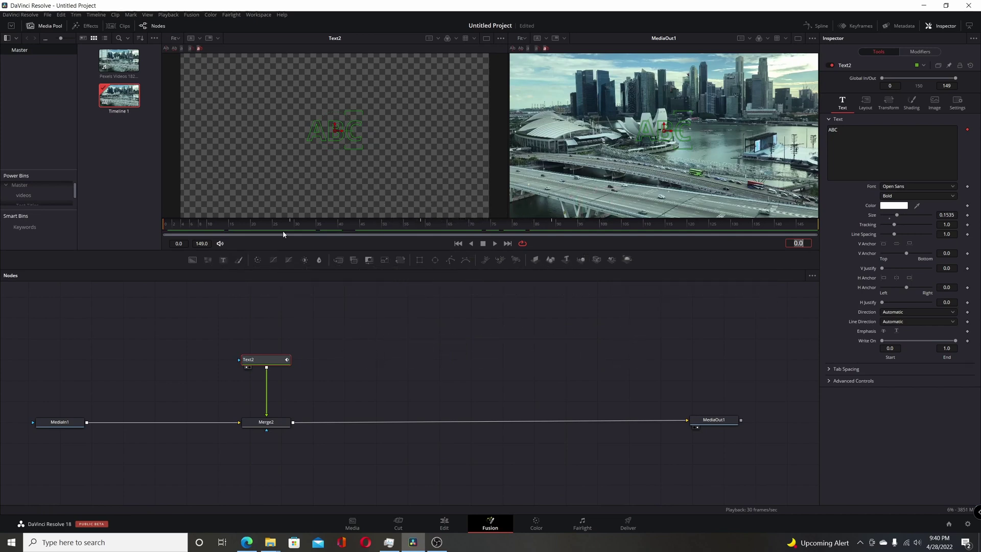
Scrub through the existing Text2 letter animation and briefly check its animation curve.
{"action": "left_click_drag", "start_coordinate": [191, 226], "coordinate": [172, 235]}
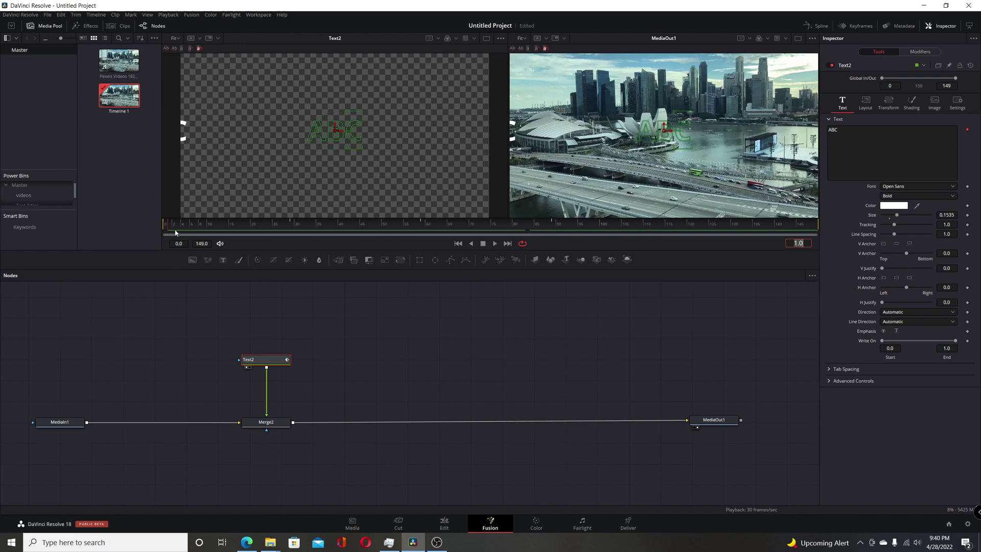
{"action": "left_click_drag", "start_coordinate": [175, 233], "coordinate": [340, 223]}
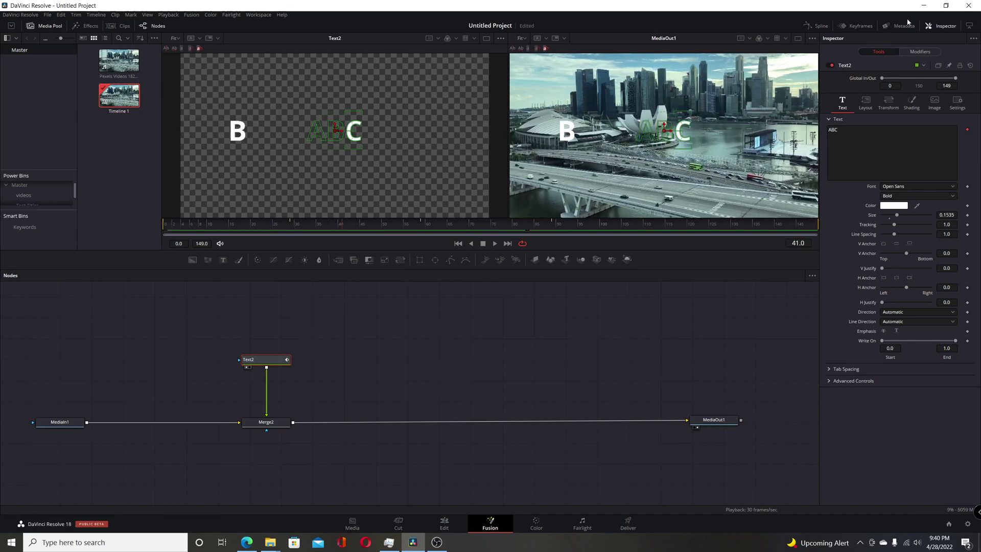
{"action": "left_click", "coordinate": [818, 26]}
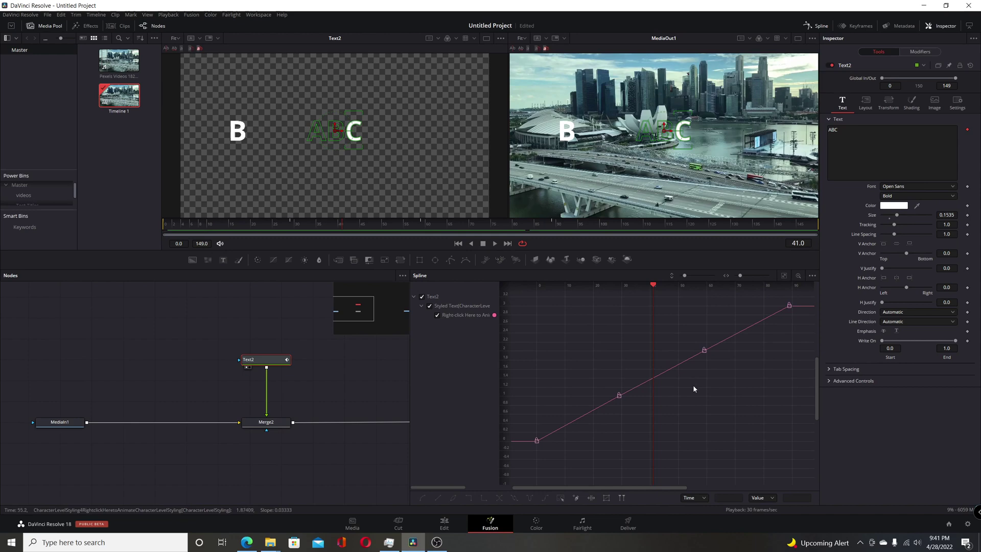
{"action": "left_click", "coordinate": [816, 26]}
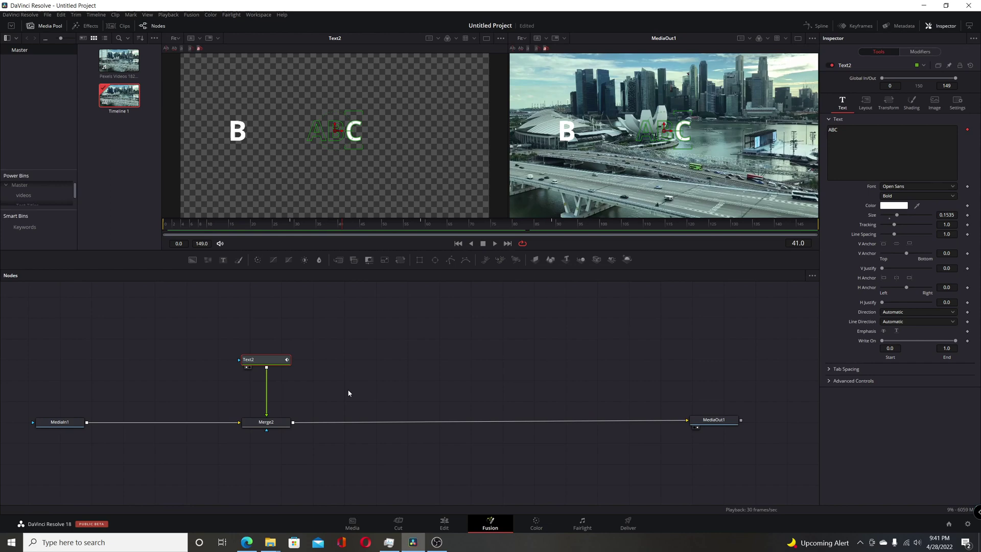
Disconnect Text2 from Merge2 and add a new Text1 node feeding Merge2, shown in the left viewer.
{"action": "left_click_drag", "start_coordinate": [267, 410], "coordinate": [532, 335]}
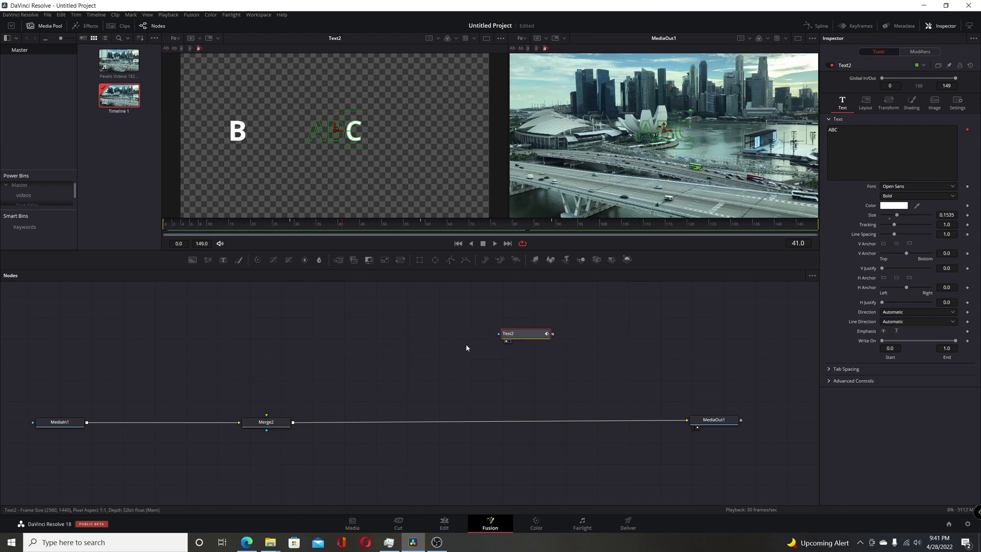
{"action": "left_click_drag", "start_coordinate": [222, 264], "coordinate": [267, 417]}
{"action": "left_click_drag", "start_coordinate": [272, 366], "coordinate": [266, 363]}
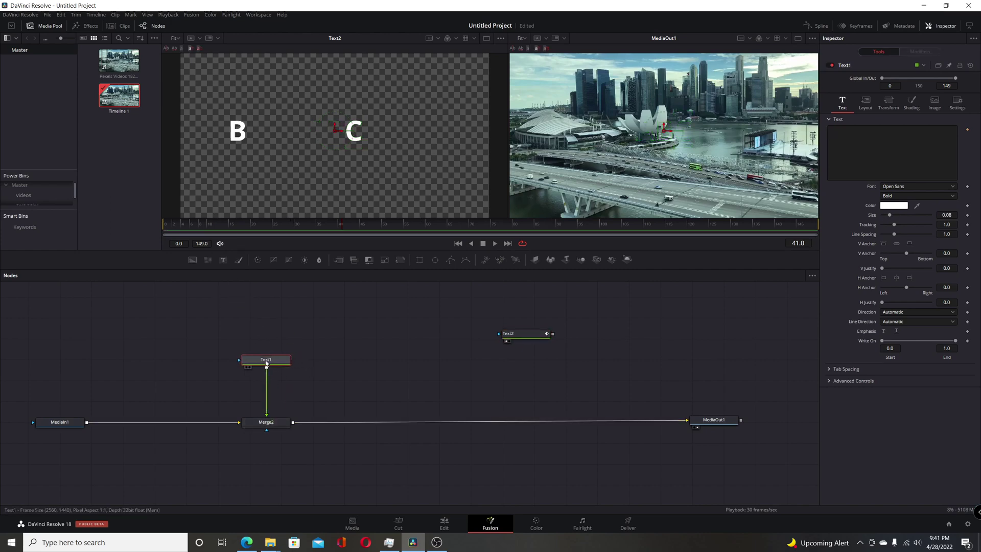
{"action": "key", "text": "1"}
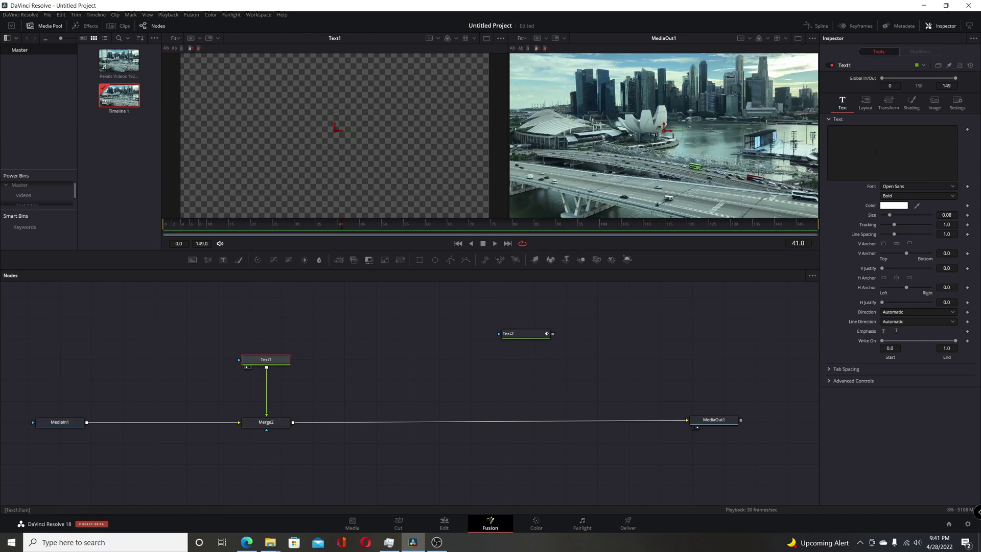
Enter 'ABC' as the text, set Size to 0.1732, and check it at a later frame.
{"action": "left_click", "coordinate": [890, 144]}
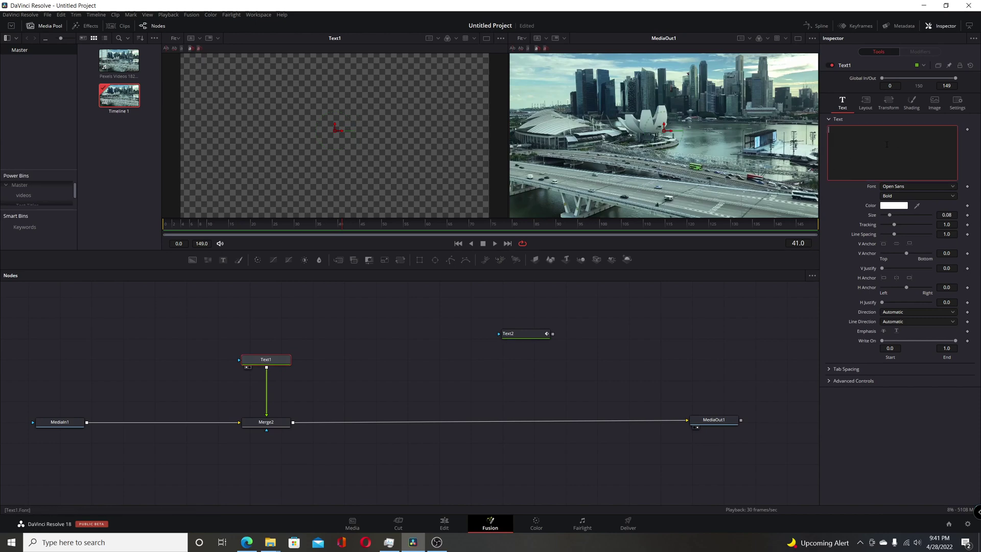
{"action": "type", "text": "ABC"}
{"action": "left_click_drag", "start_coordinate": [892, 220], "coordinate": [899, 216]}
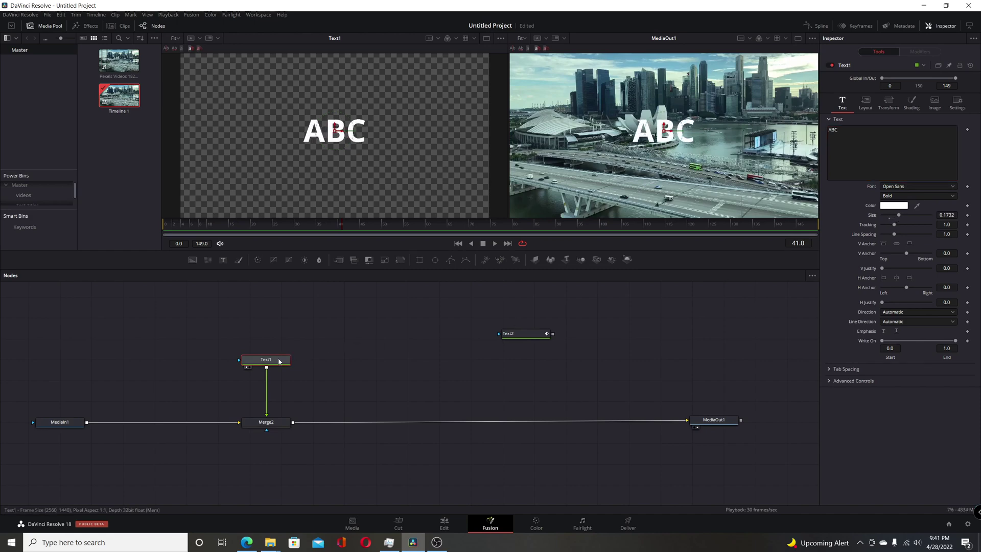
{"action": "left_click_drag", "start_coordinate": [393, 225], "coordinate": [554, 231]}
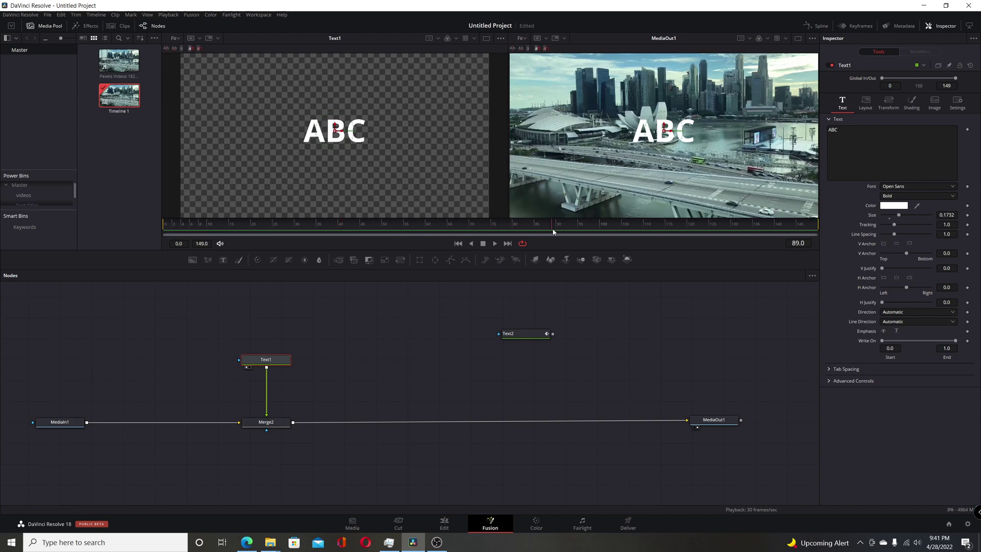
Add Character Level Styling to the ABC text, show text outlines, and select the letter A.
{"action": "right_click", "coordinate": [852, 141]}
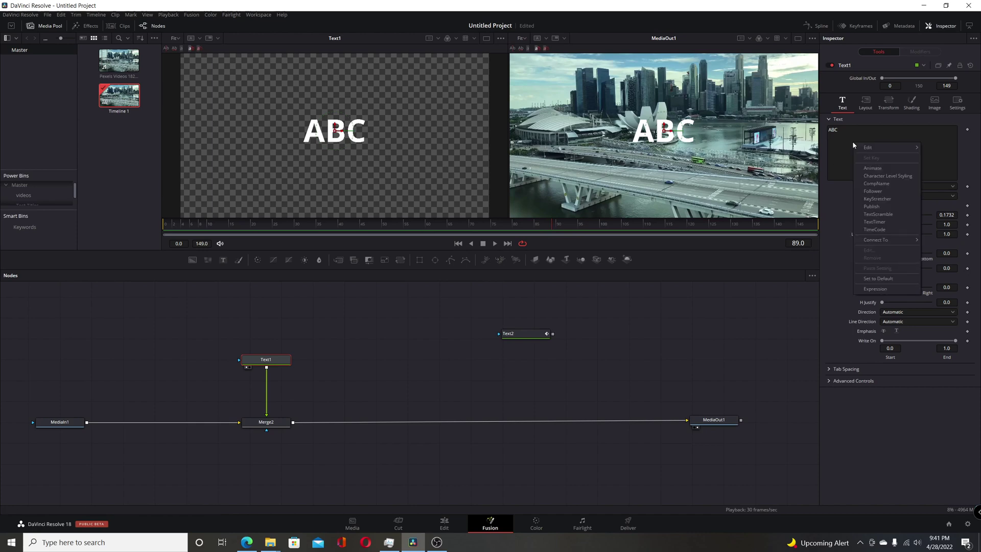
{"action": "left_click", "coordinate": [881, 175]}
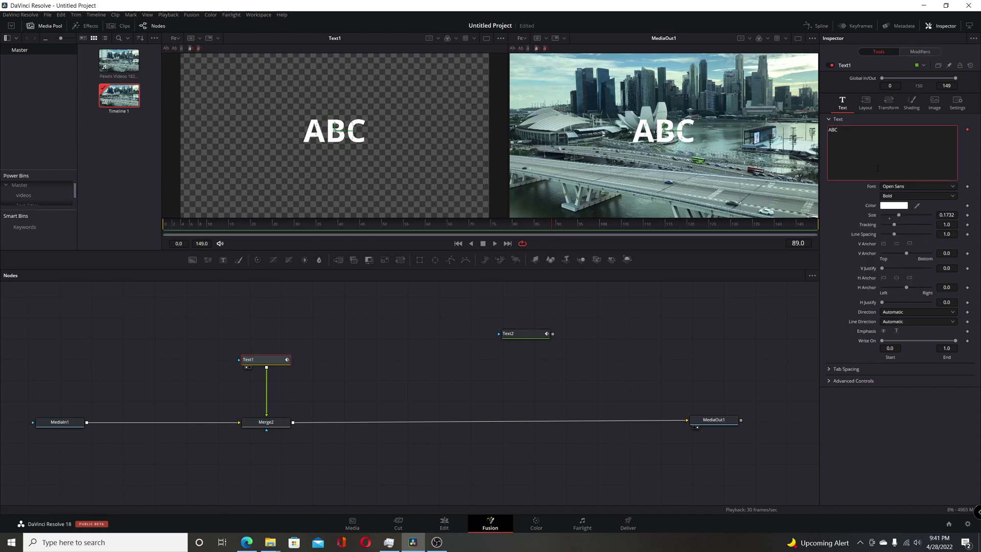
{"action": "left_click", "coordinate": [919, 52]}
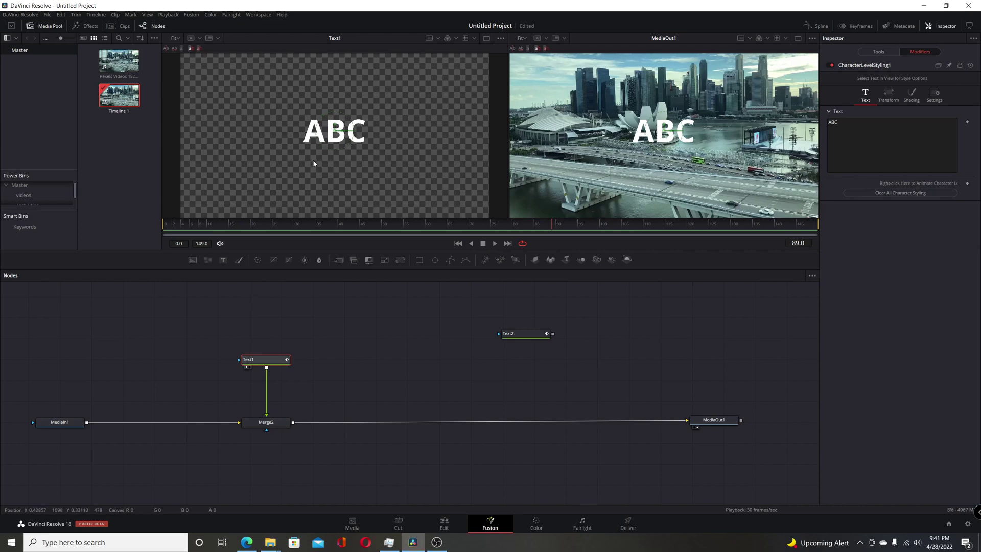
{"action": "left_click", "coordinate": [199, 49]}
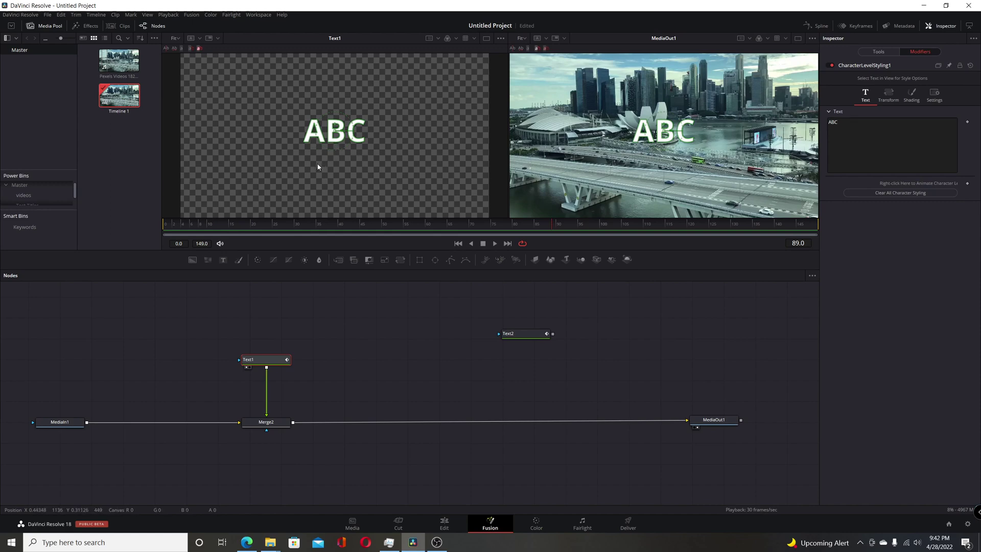
{"action": "left_click_drag", "start_coordinate": [323, 152], "coordinate": [302, 111]}
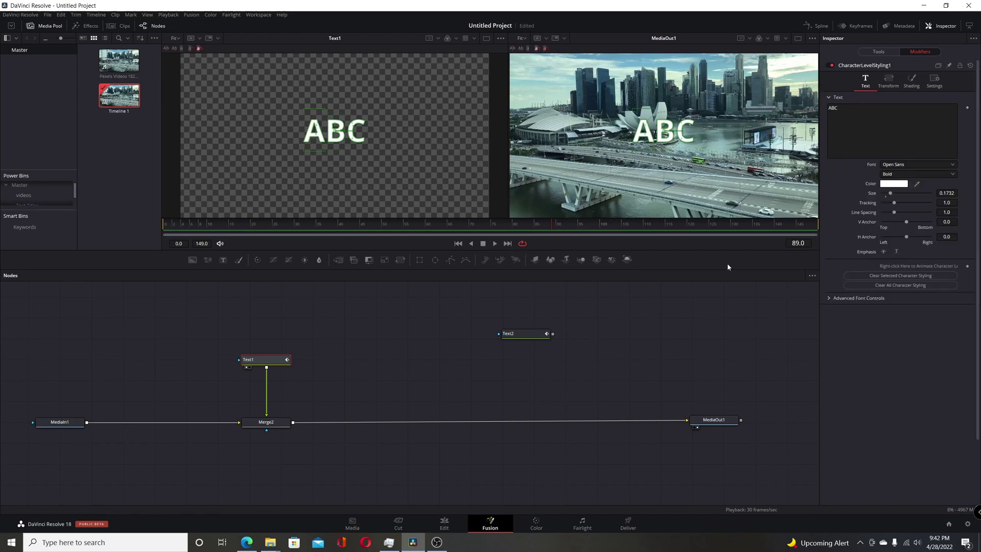
Keyframe A's character styling and enter Shading Position Offset X values -0.005, then 0.1.
{"action": "left_click", "coordinate": [968, 266]}
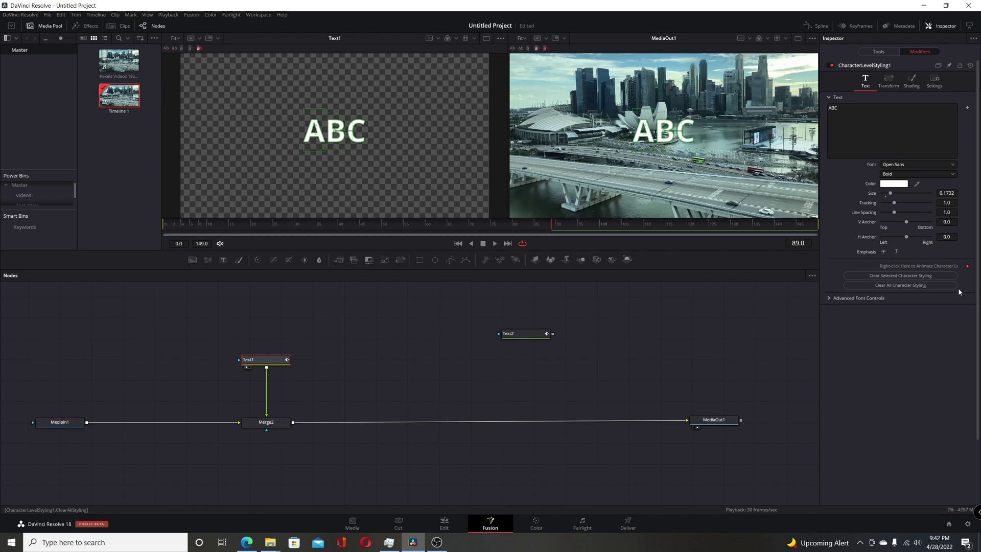
{"action": "left_click", "coordinate": [912, 81]}
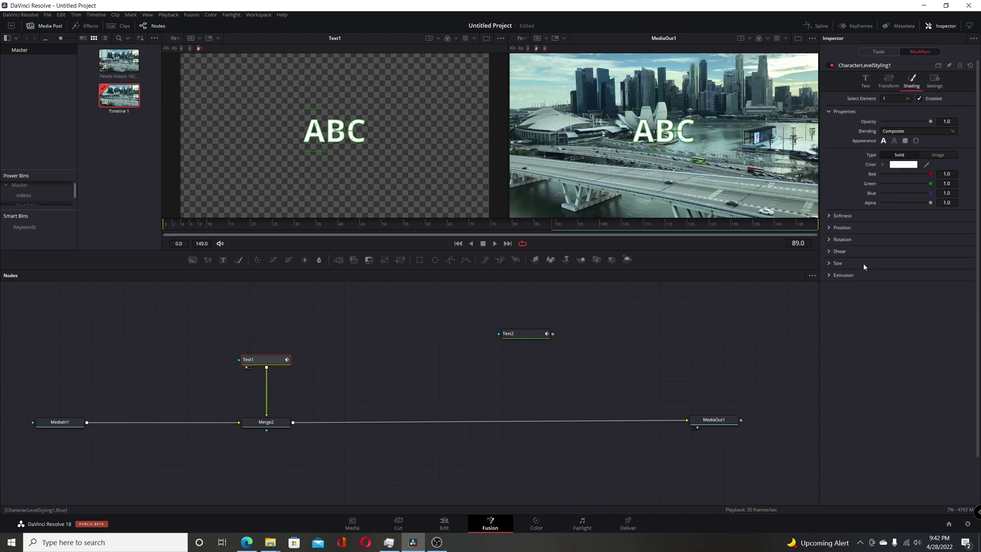
{"action": "left_click", "coordinate": [830, 228]}
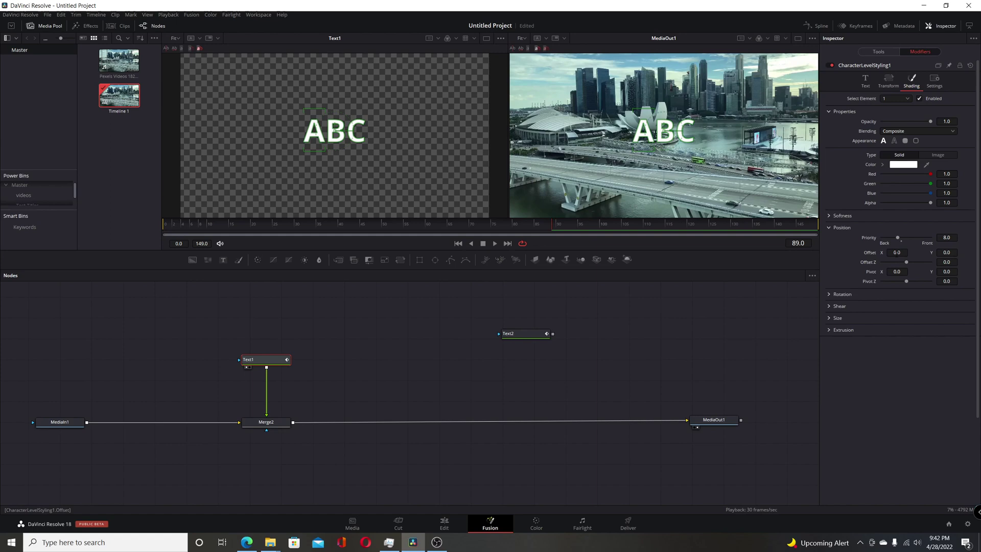
{"action": "type", "text": "-0.005"}
{"action": "key", "text": "Return"}
{"action": "type", "text": "0.108"}
{"action": "key", "text": "Tab"}
At frame 59, slide A left to Offset X -2.731, then preview later frames.
{"action": "left_click_drag", "start_coordinate": [551, 224], "coordinate": [424, 238]}
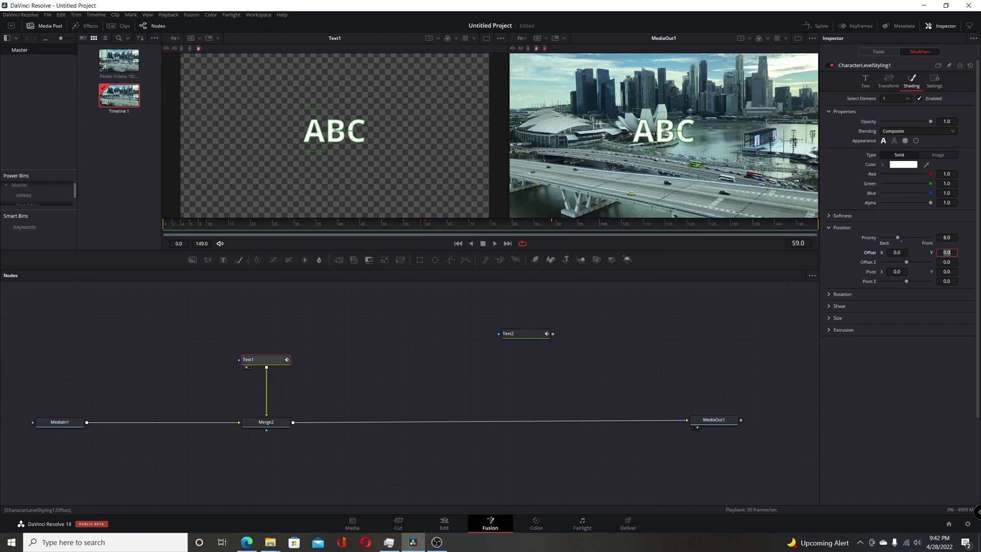
{"action": "left_click_drag", "start_coordinate": [897, 253], "coordinate": [849, 253]}
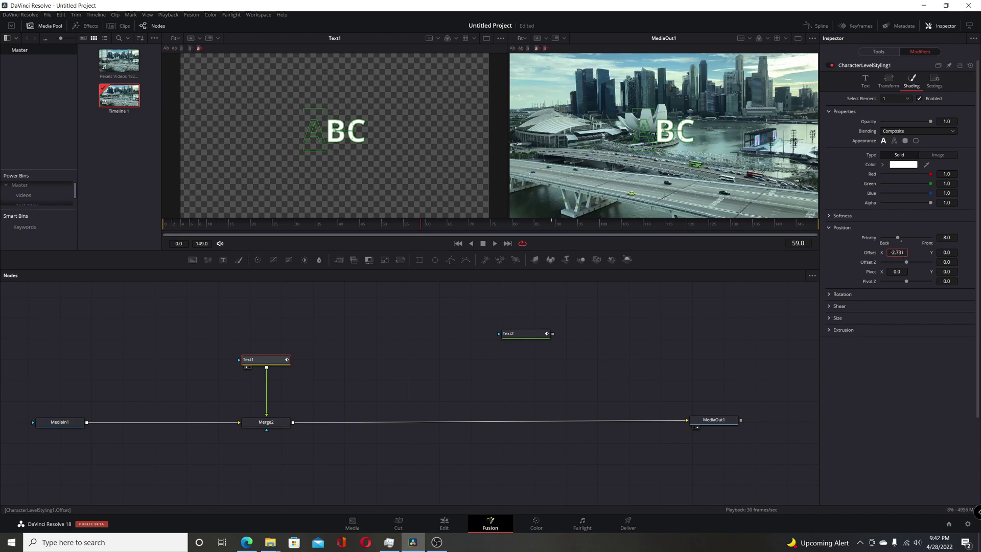
{"action": "mouse_move", "coordinate": [417, 225]}
{"action": "left_mouse_down"}
{"action": "mouse_move", "coordinate": [557, 229]}
{"action": "mouse_move", "coordinate": [421, 234]}
{"action": "left_mouse_up"}
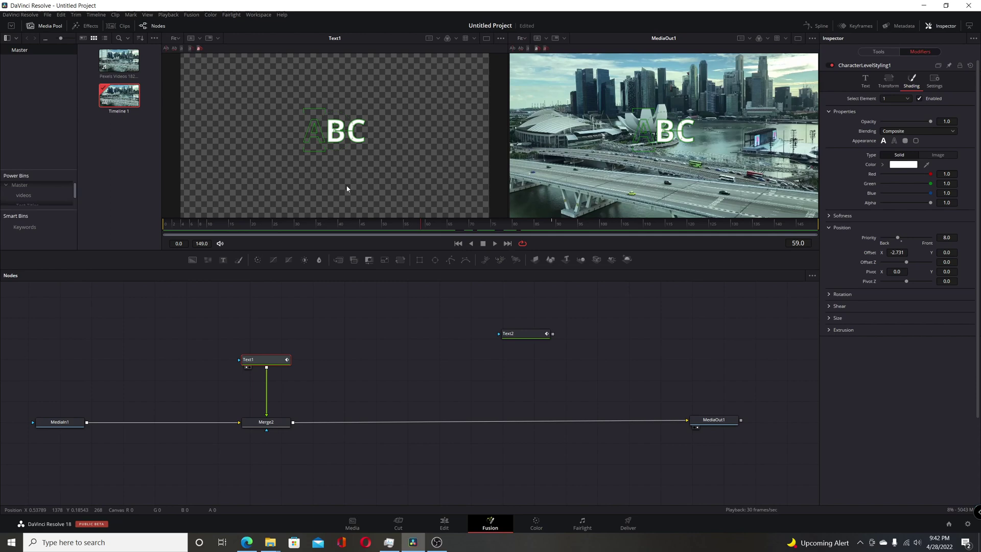
Nest a second Character Level Styling, select letter B, and set its Offset X to 0.
{"action": "left_click", "coordinate": [866, 84]}
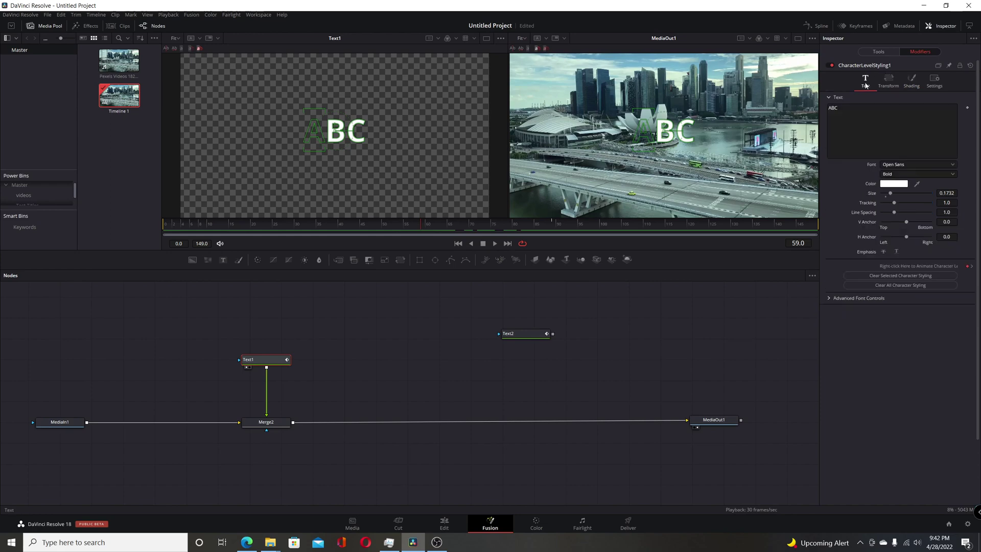
{"action": "right_click", "coordinate": [868, 118]}
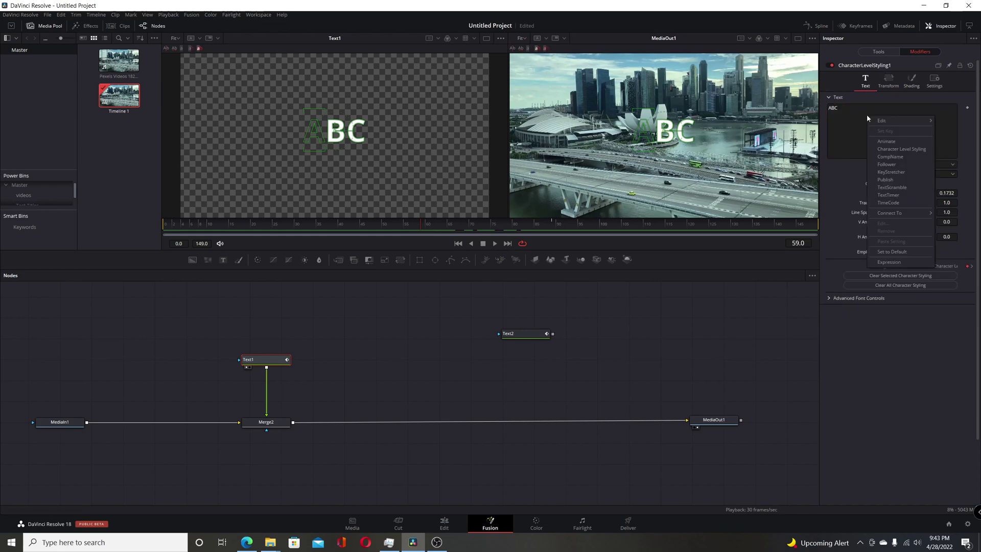
{"action": "left_click", "coordinate": [893, 149]}
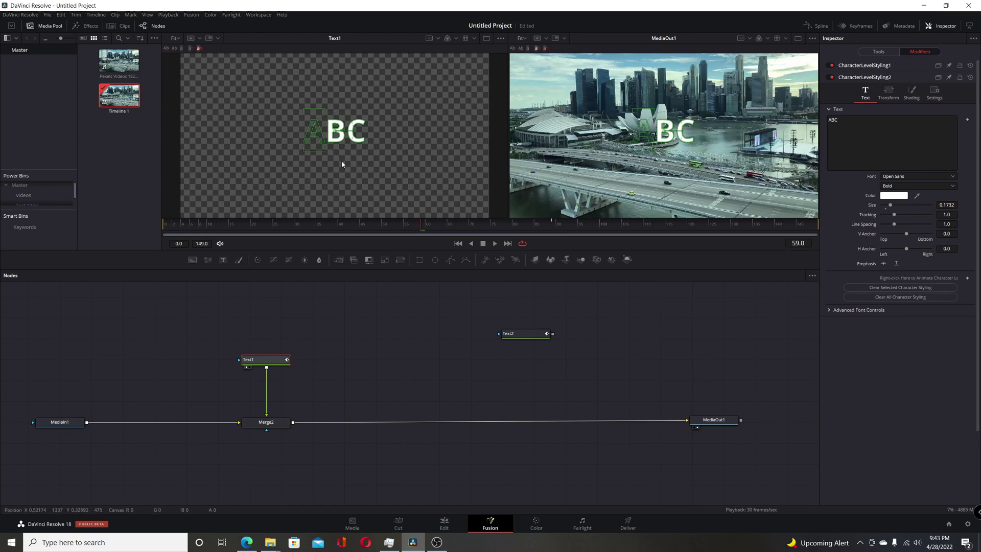
{"action": "left_click", "coordinate": [332, 134]}
{"action": "left_click", "coordinate": [911, 93]}
{"action": "left_click", "coordinate": [828, 240]}
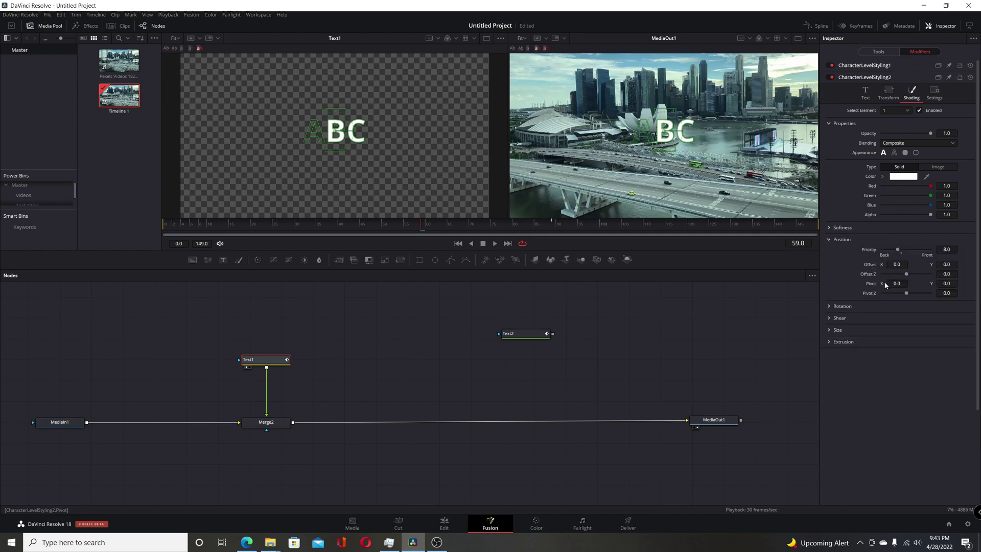
{"action": "left_click", "coordinate": [896, 264]}
{"action": "type", "text": "0"}
{"action": "key", "text": "Tab"}
At frame 29, push B left to Offset X -3.08 and play back to check.
{"action": "left_click_drag", "start_coordinate": [422, 231], "coordinate": [292, 239]}
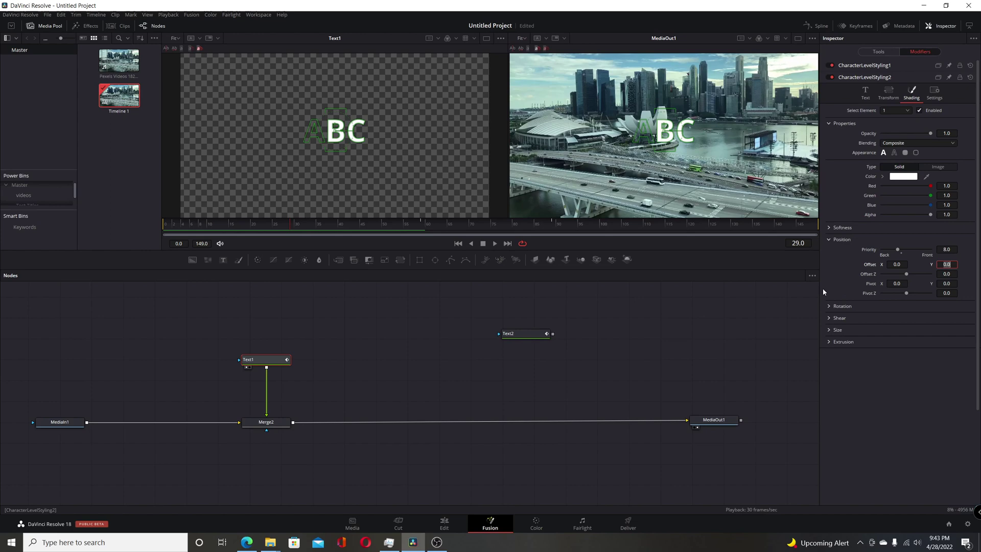
{"action": "left_click_drag", "start_coordinate": [897, 264], "coordinate": [637, 260]}
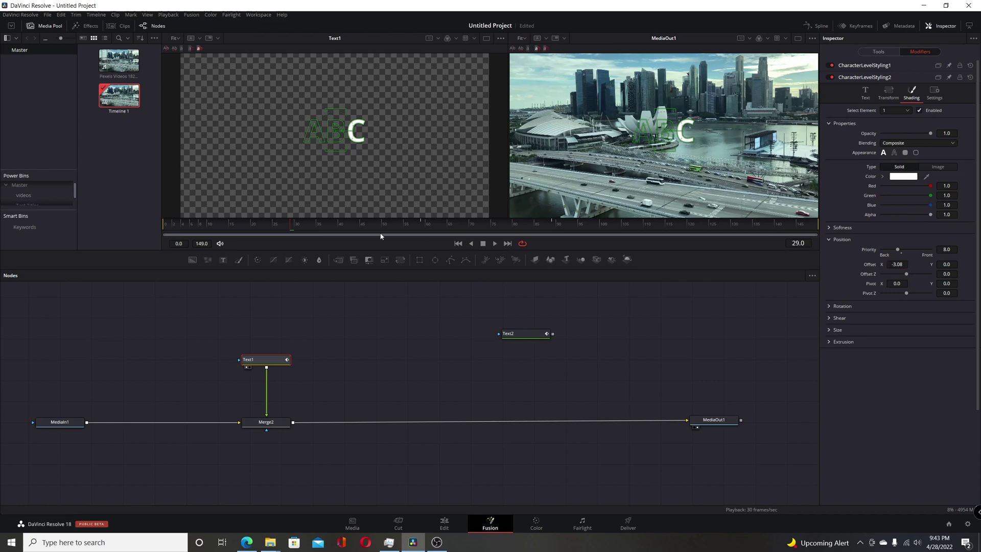
{"action": "key", "text": "space"}
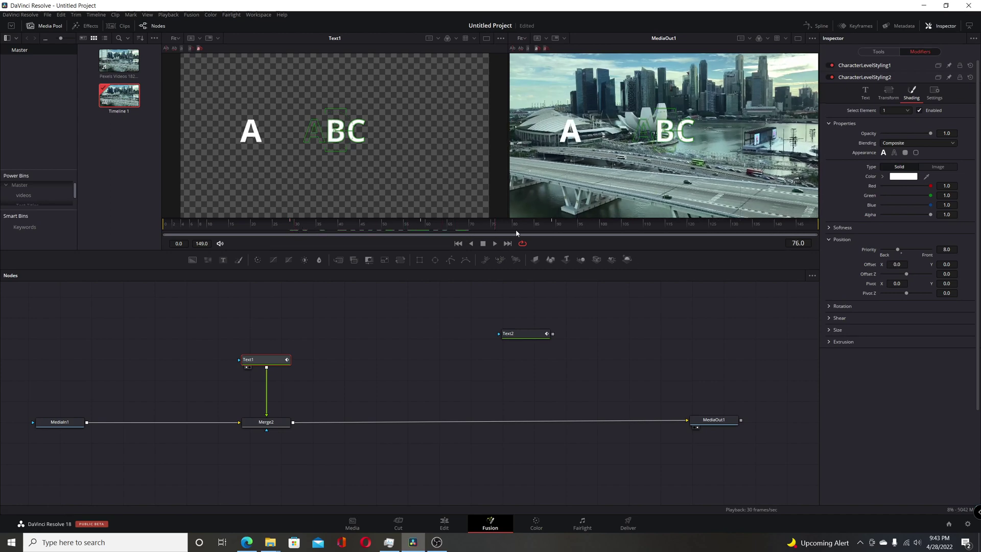
{"action": "left_click", "coordinate": [293, 233]}
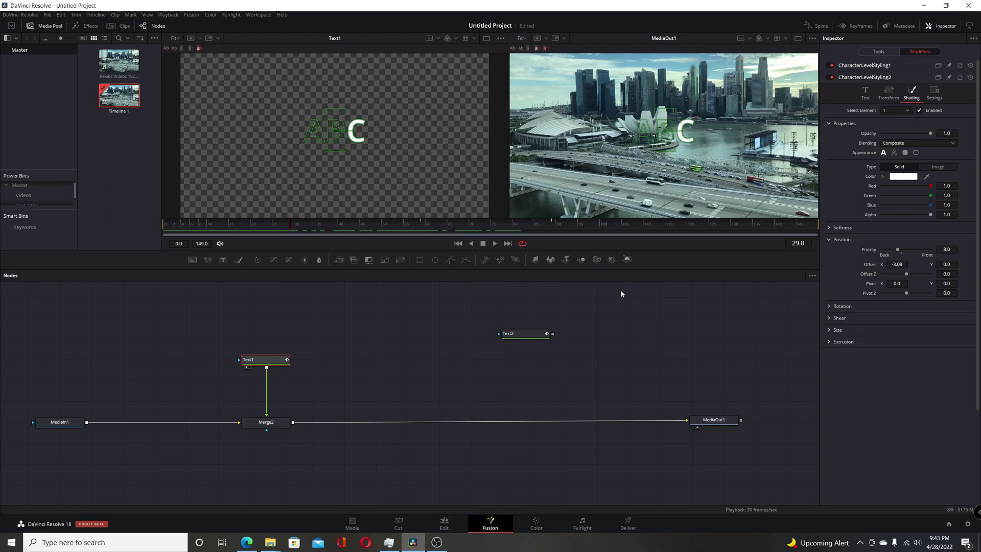
Add a third Character Level Styling modifier and select the letter C.
{"action": "left_click", "coordinate": [863, 95]}
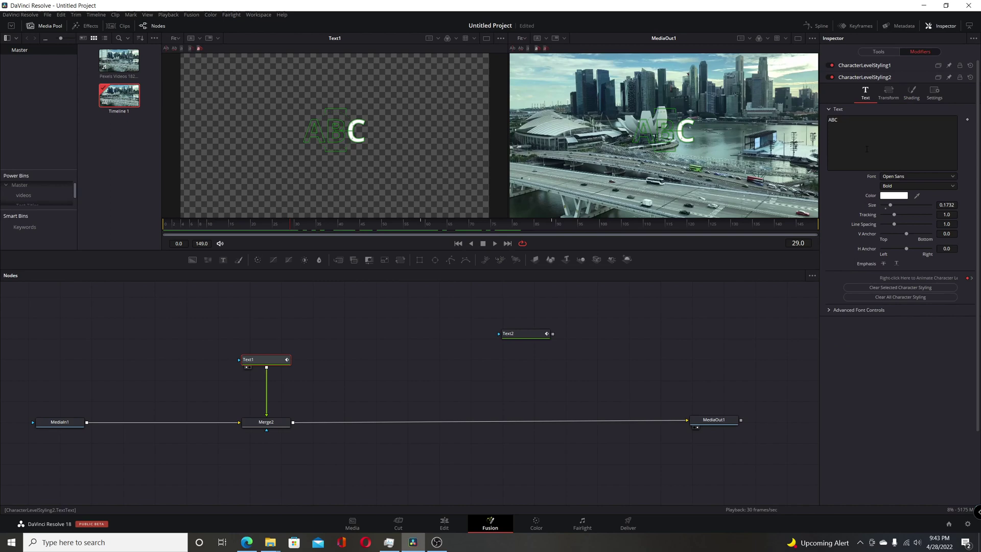
{"action": "right_click", "coordinate": [856, 130]}
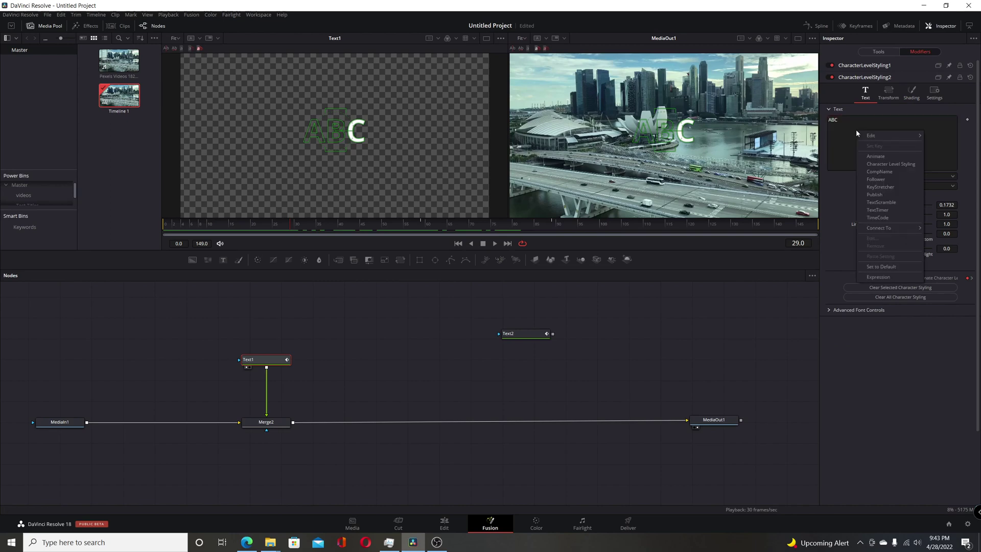
{"action": "left_click", "coordinate": [879, 163]}
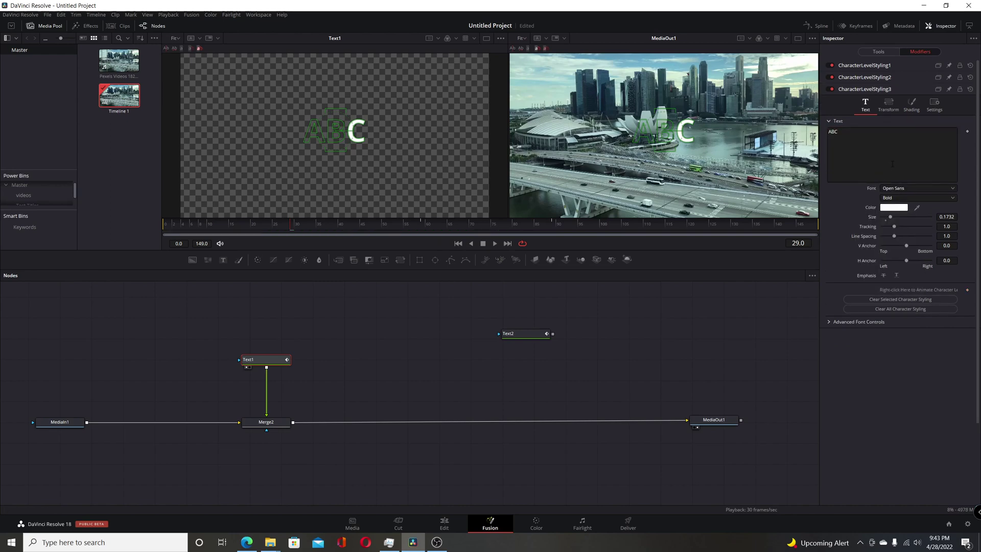
{"action": "right_click", "coordinate": [884, 91]}
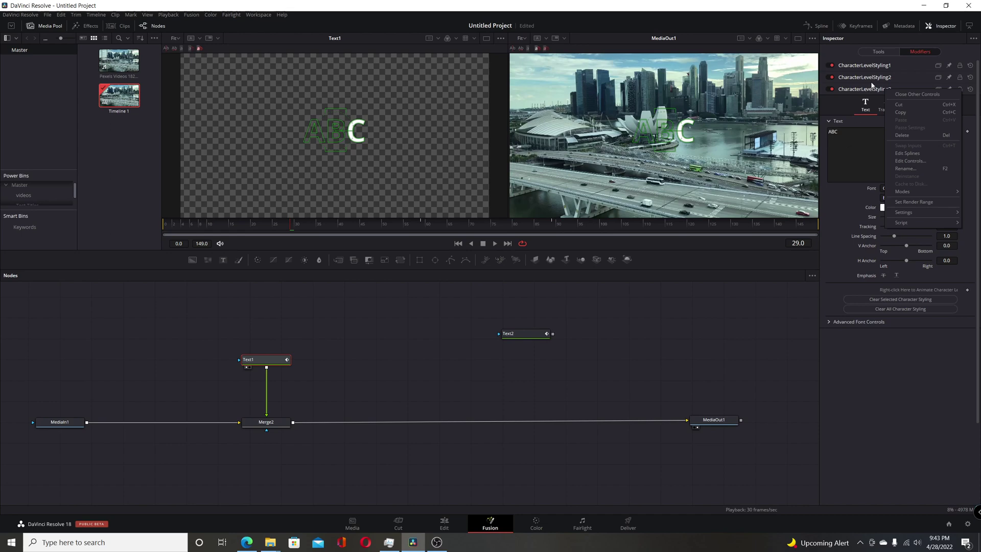
{"action": "left_click", "coordinate": [858, 137]}
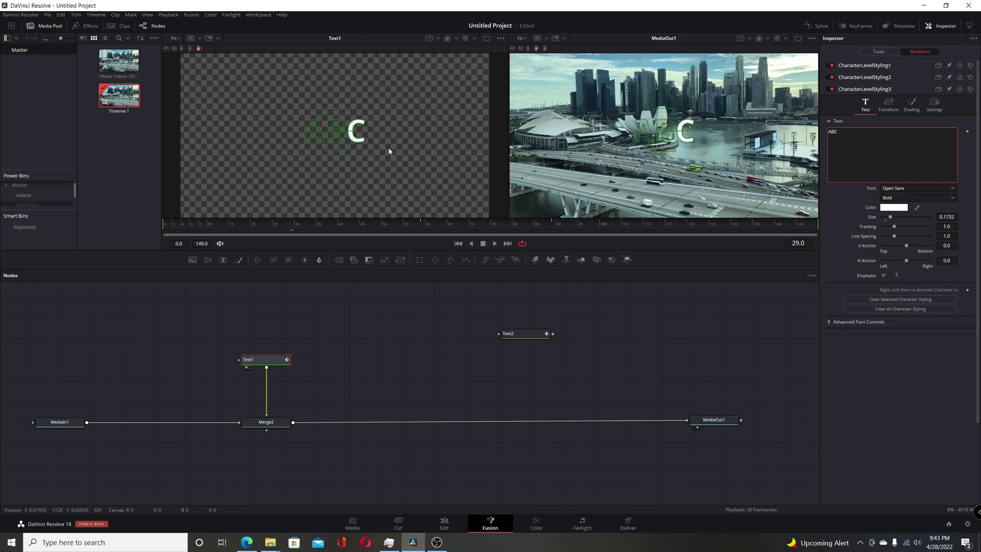
{"action": "left_click", "coordinate": [379, 160]}
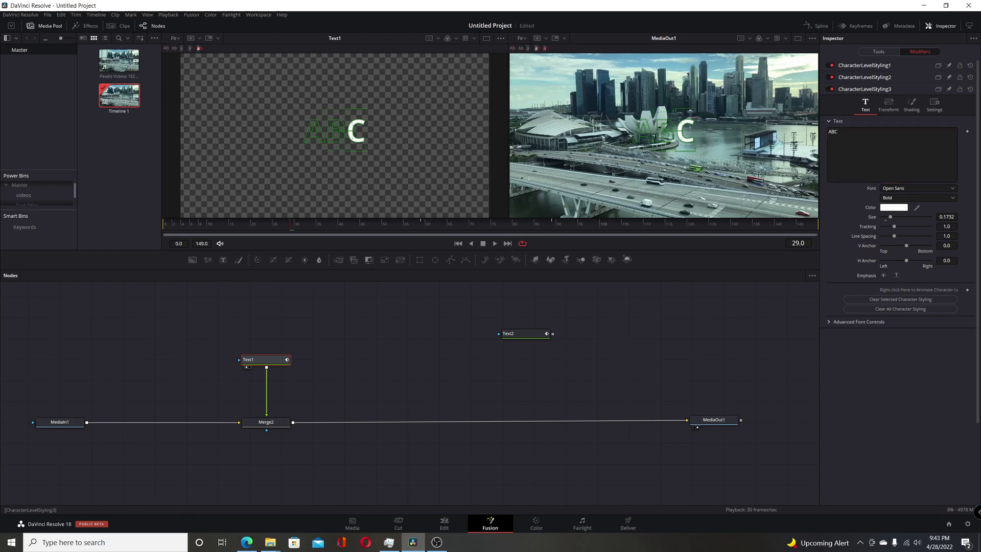
Set C's Offset X to 0.0 at frame 29 and -3.488 at frame 0.
{"action": "left_click", "coordinate": [912, 105]}
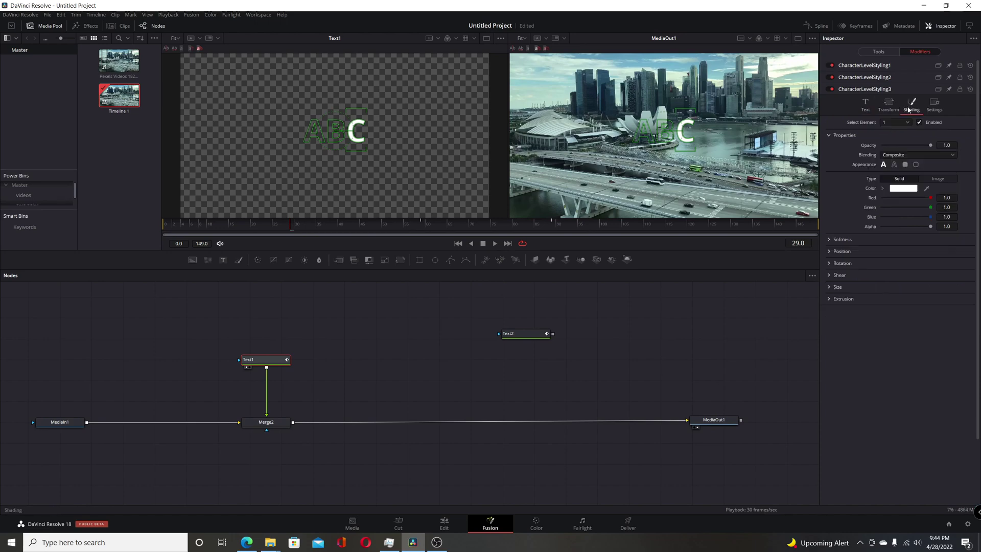
{"action": "left_click", "coordinate": [841, 251]}
{"action": "left_click_drag", "start_coordinate": [892, 276], "coordinate": [887, 276]}
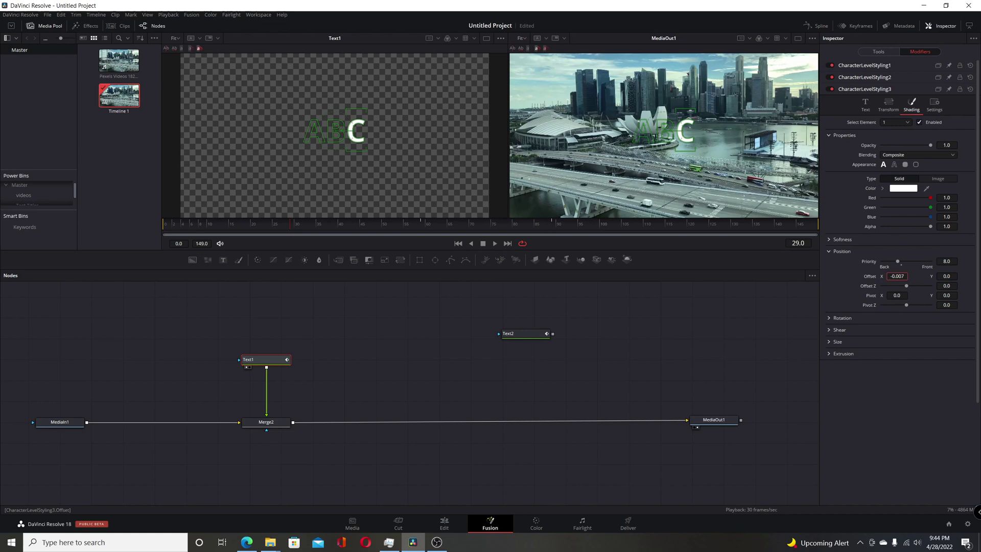
{"action": "type", "text": "0"}
{"action": "key", "text": "Tab"}
{"action": "left_click", "coordinate": [458, 243]}
{"action": "left_click_drag", "start_coordinate": [898, 276], "coordinate": [775, 264]}
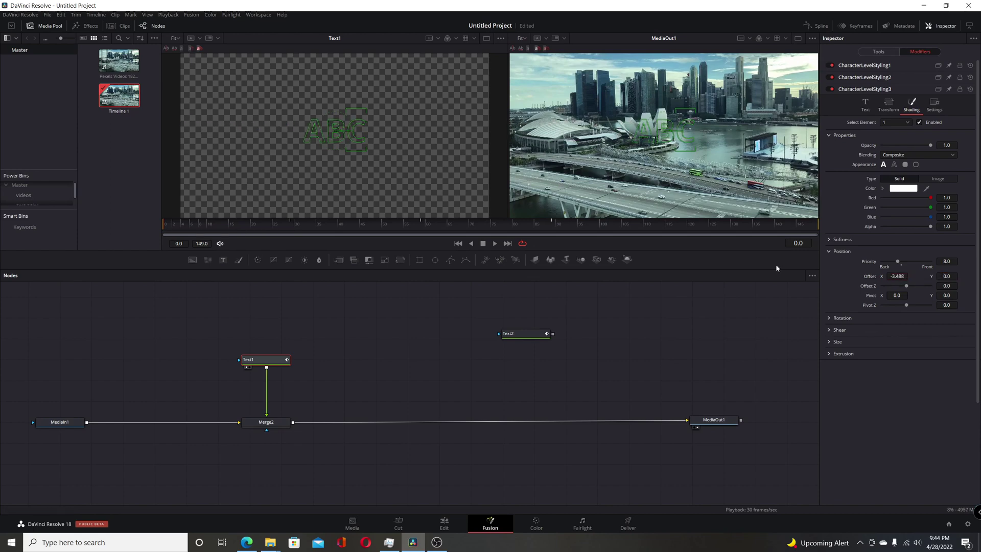
Preview C sliding in, then show all animation curves fitted in the Spline editor.
{"action": "left_click", "coordinate": [495, 244]}
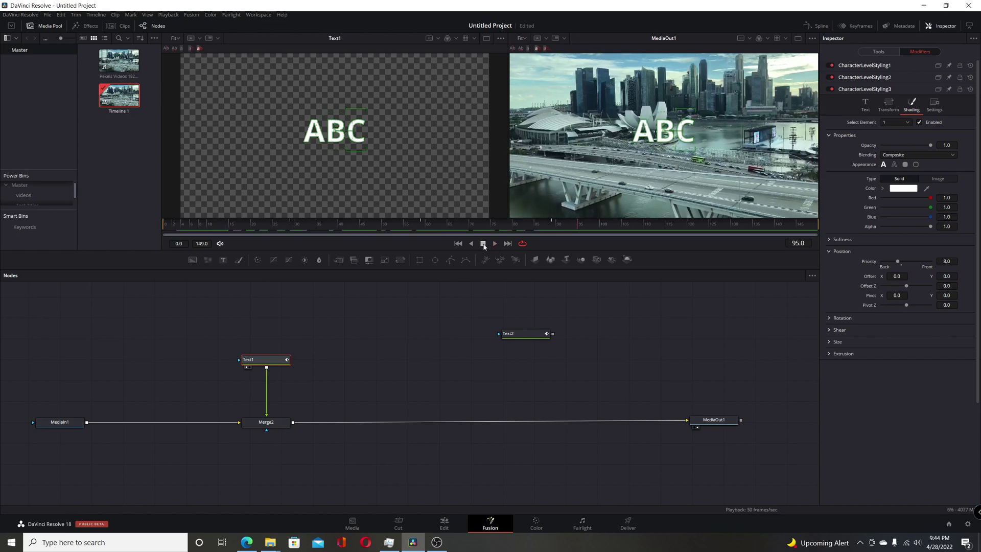
{"action": "left_click", "coordinate": [485, 243]}
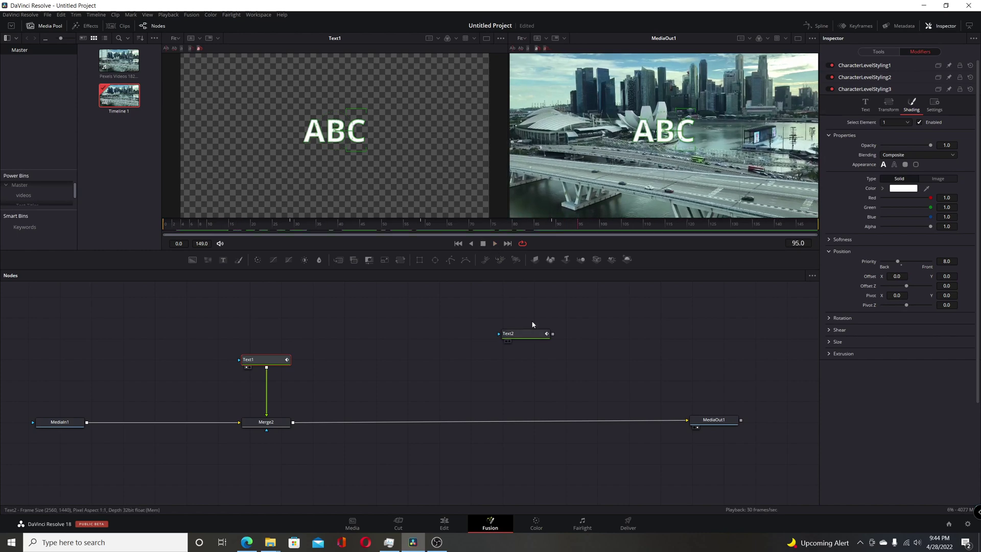
{"action": "left_click", "coordinate": [818, 25]}
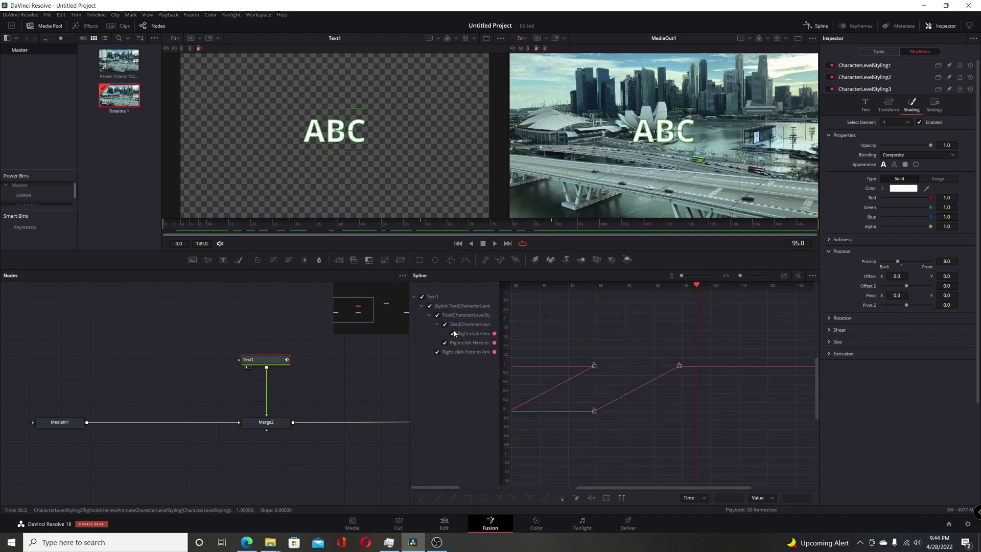
{"action": "left_click", "coordinate": [785, 276]}
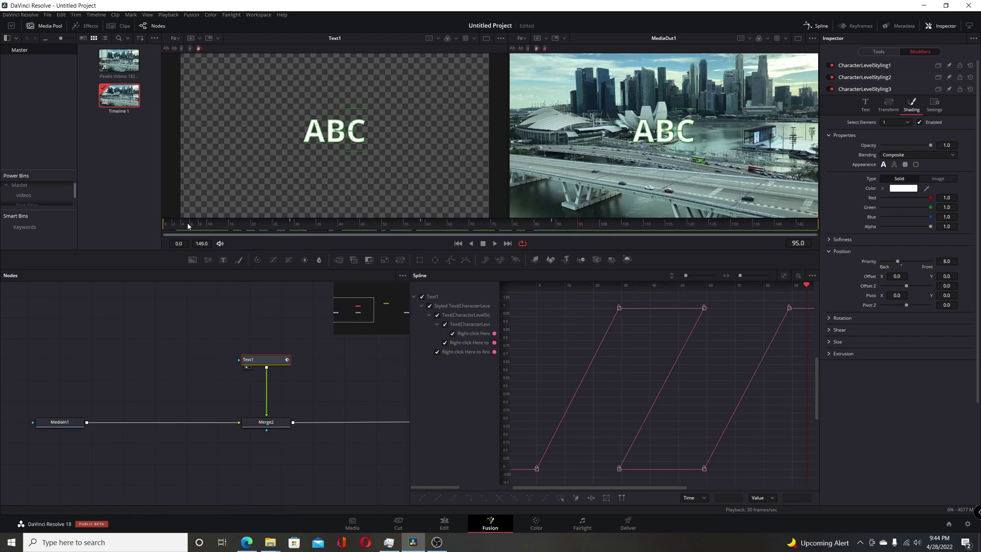
{"action": "left_click_drag", "start_coordinate": [187, 223], "coordinate": [251, 225]}
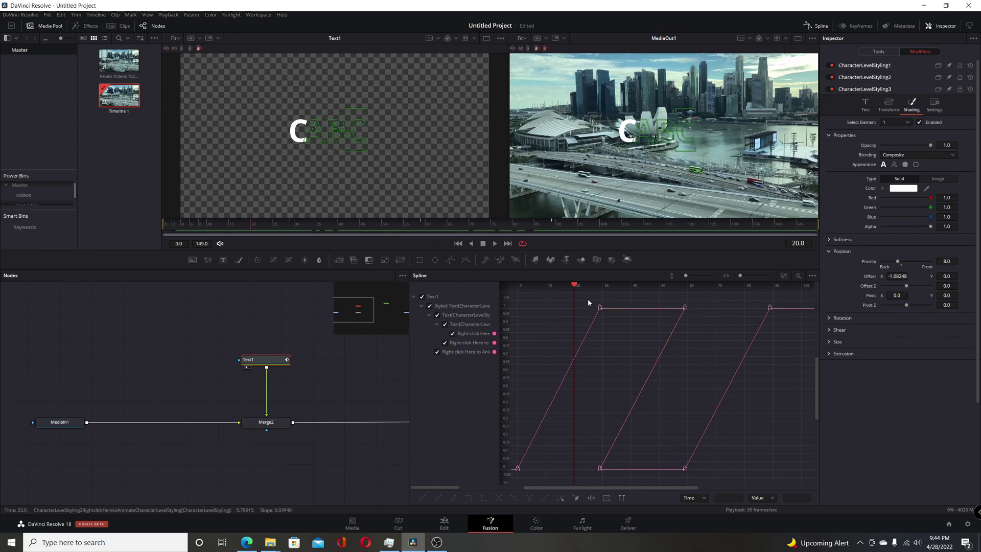
Smooth the first curve's end keyframe, shape its tangent for easing, and replay from the start.
{"action": "left_click", "coordinate": [602, 309]}
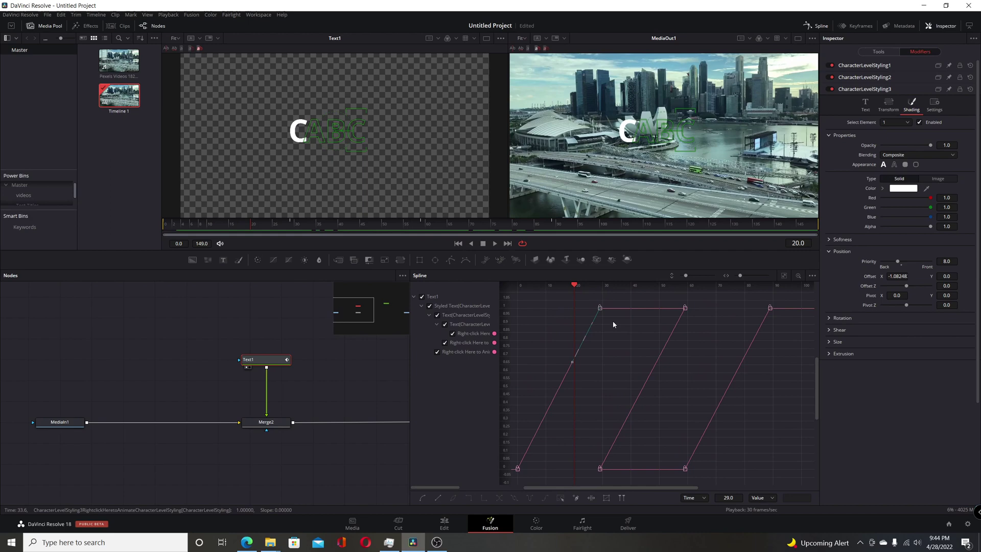
{"action": "left_click", "coordinate": [421, 498]}
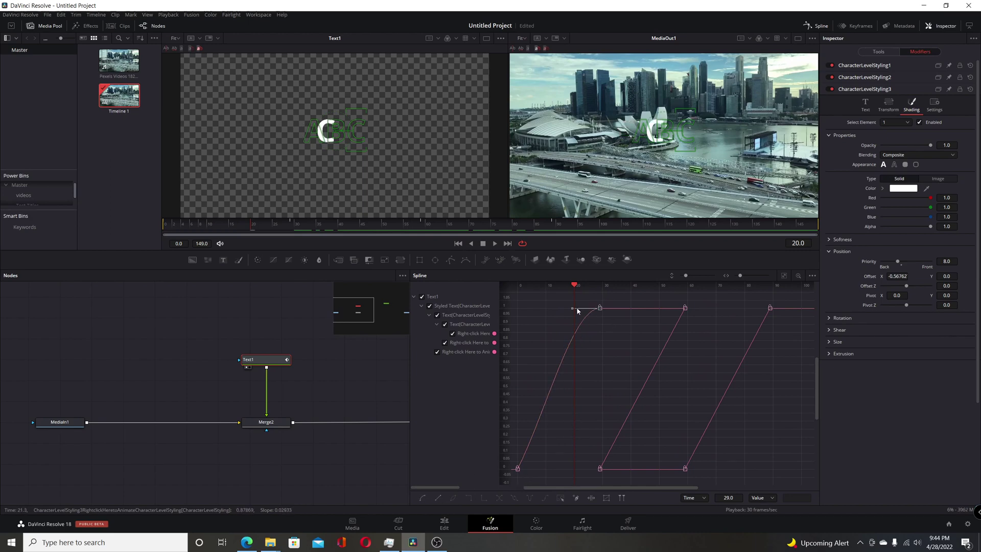
{"action": "left_click_drag", "start_coordinate": [571, 313], "coordinate": [535, 331]}
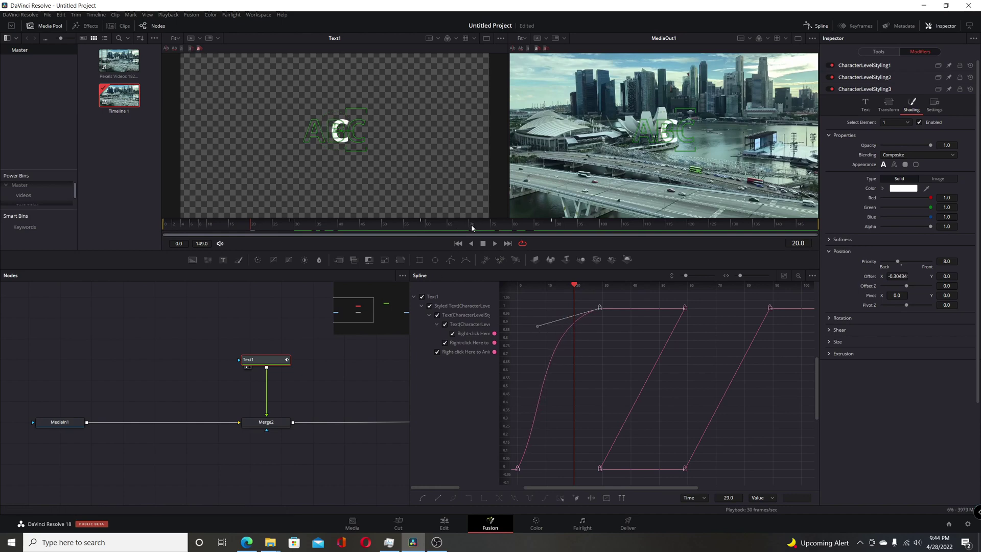
{"action": "left_click", "coordinate": [458, 244]}
{"action": "left_click", "coordinate": [495, 244]}
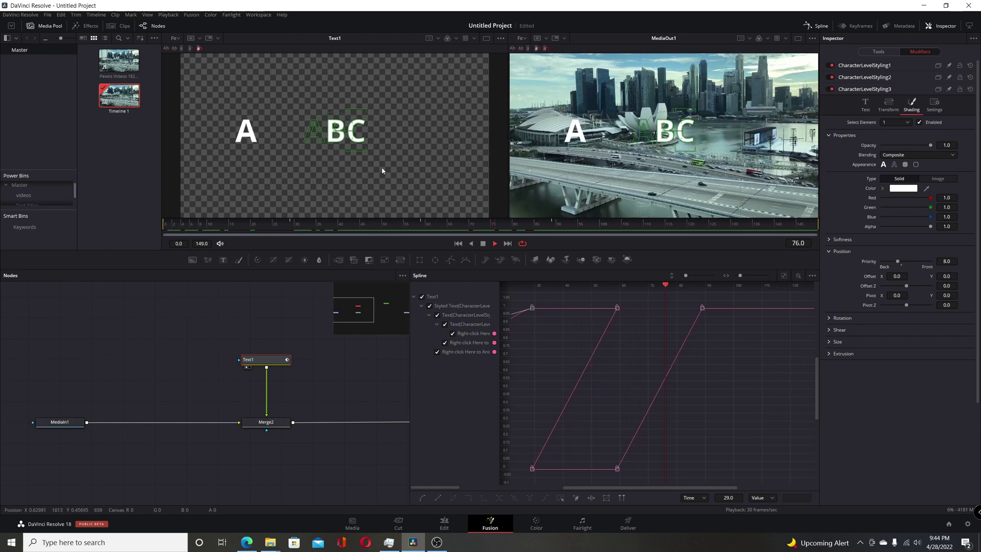
{"action": "left_click", "coordinate": [483, 244]}
{"action": "left_click", "coordinate": [483, 244]}
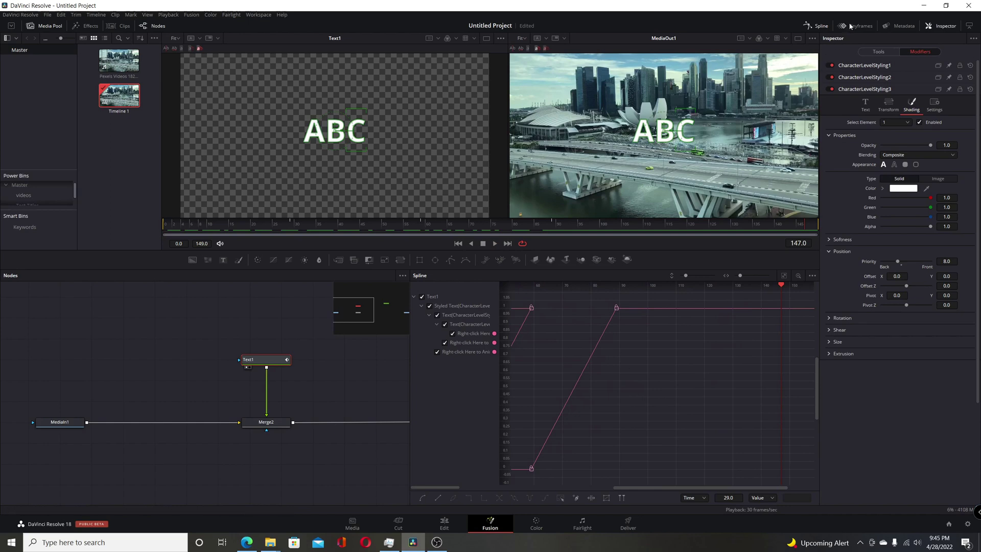
{"action": "left_click", "coordinate": [812, 28]}
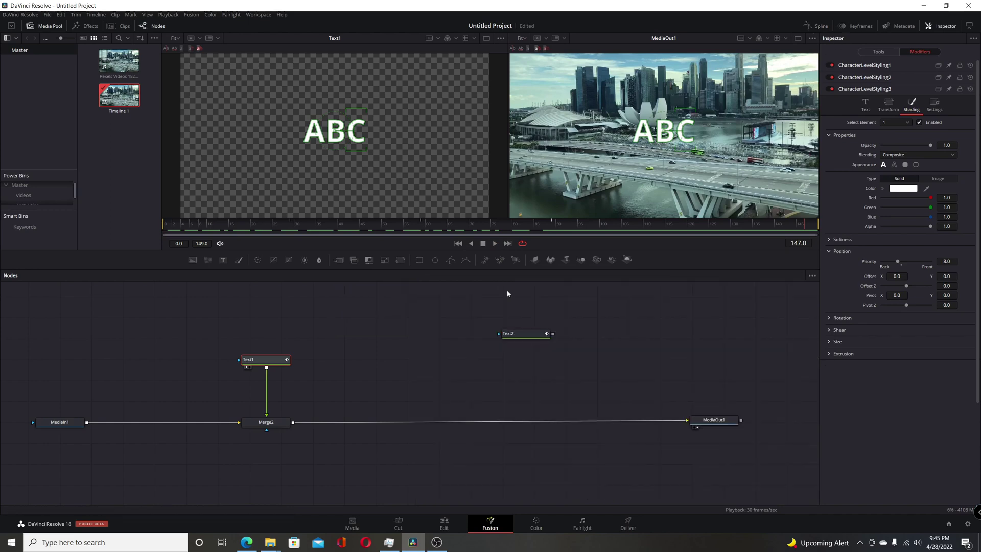